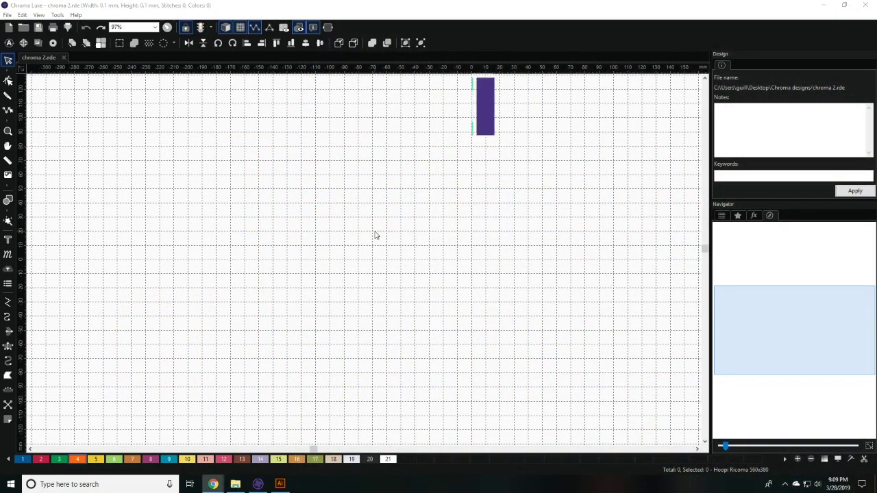
# Step: Place a new lettering object on the canvas and change its wording from 'A' to 'Text'
pyautogui.click(8, 240)
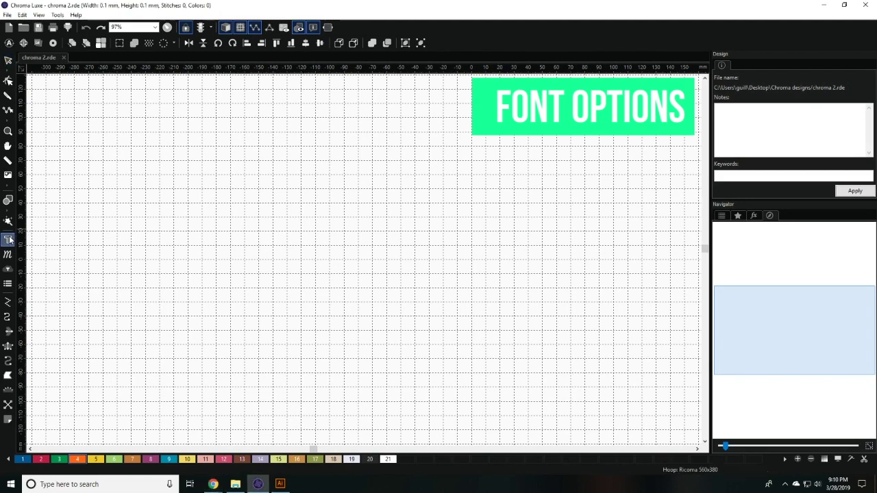
pyautogui.click(291, 213)
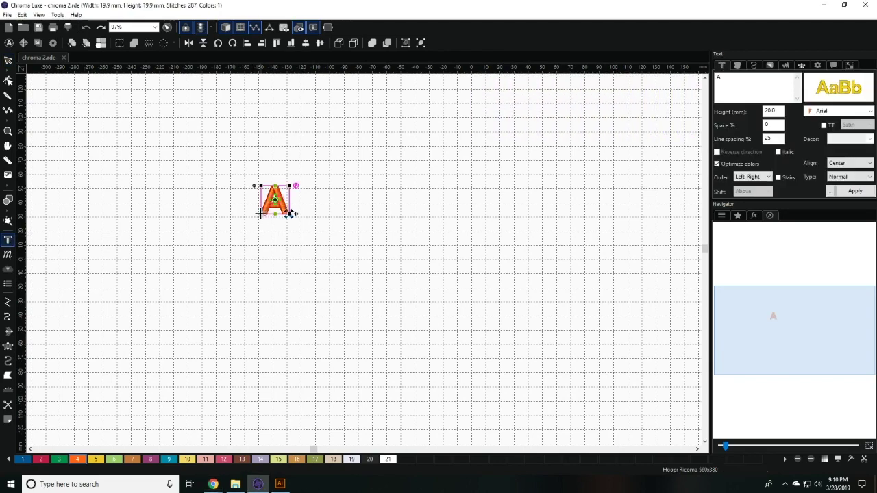
pyautogui.click(751, 79)
pyautogui.hotkey('ctrl', 'a')
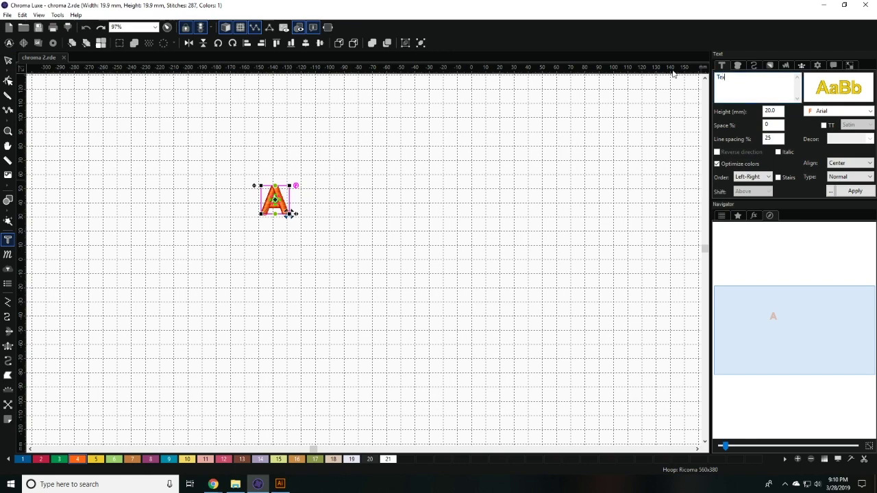
pyautogui.click(849, 193)
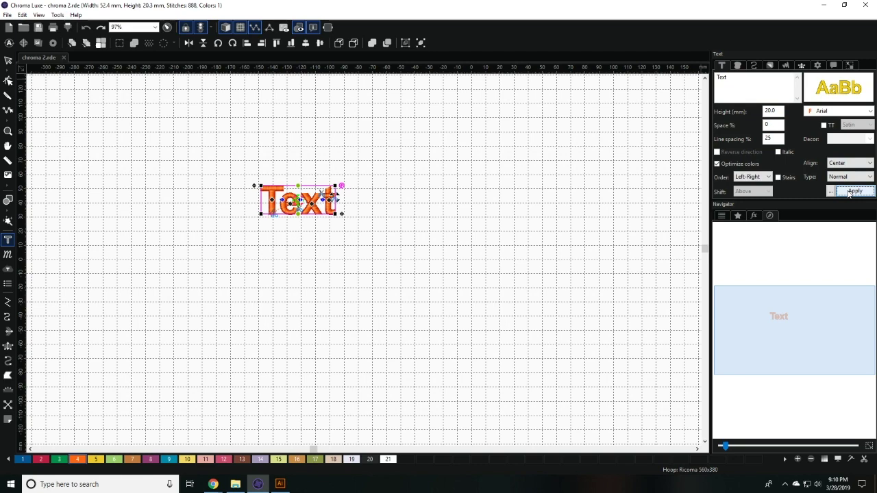
pyautogui.click(849, 194)
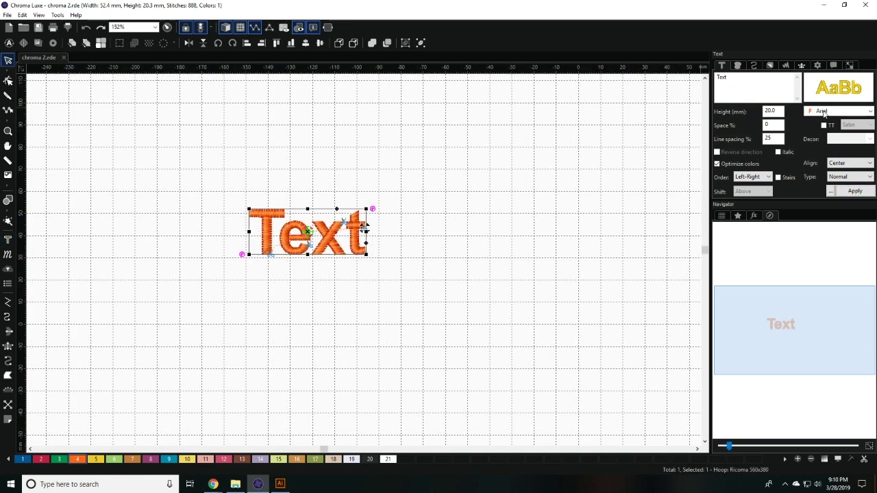
pyautogui.click(824, 112)
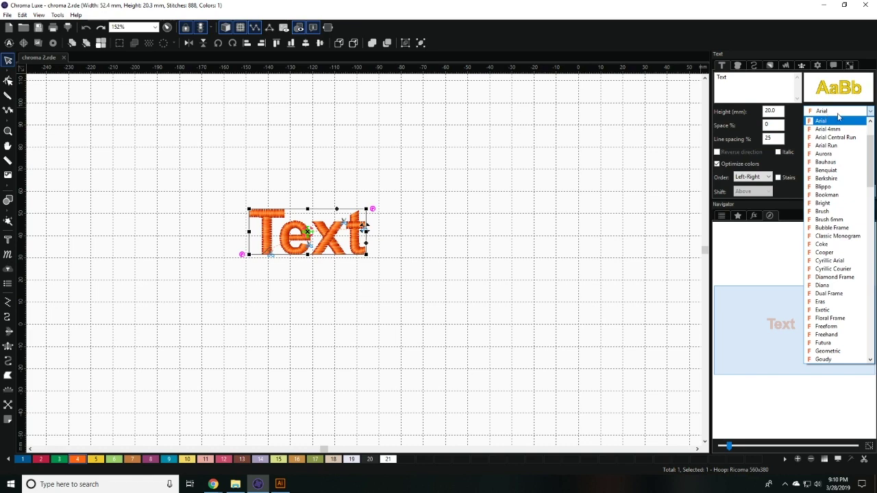
pyautogui.scroll(-15, 832, 274)
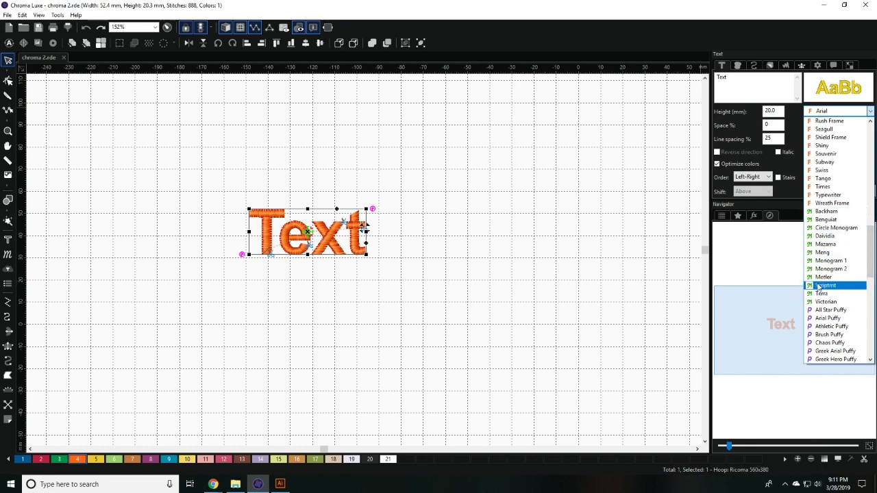
pyautogui.scroll(-2, 824, 281)
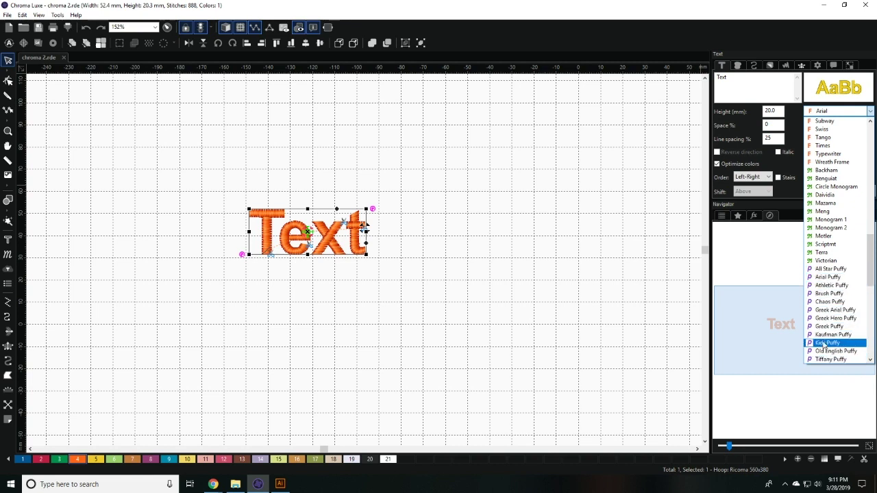
pyautogui.scroll(-7, 829, 322)
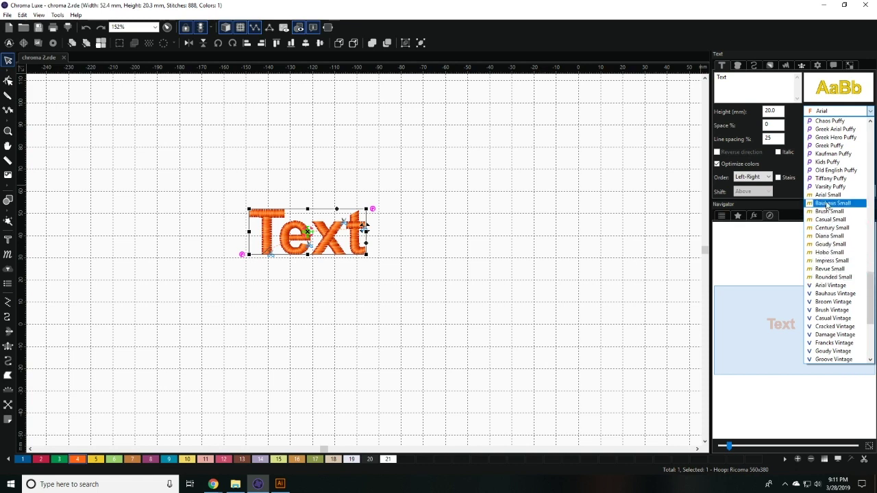
pyautogui.scroll(-4, 832, 292)
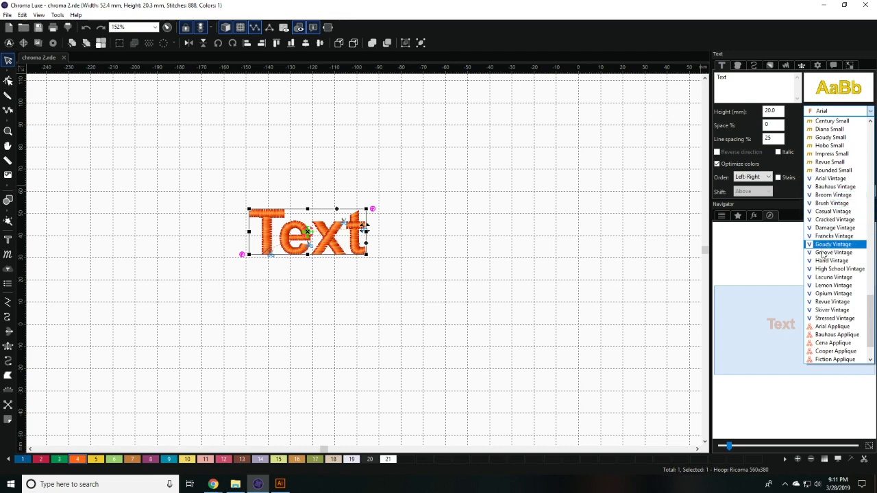
pyautogui.scroll(-2, 860, 303)
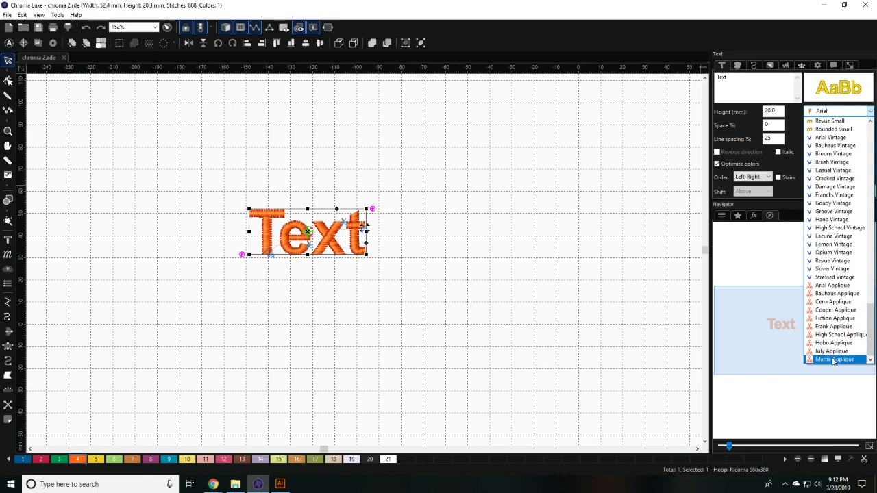
pyautogui.press('Escape')
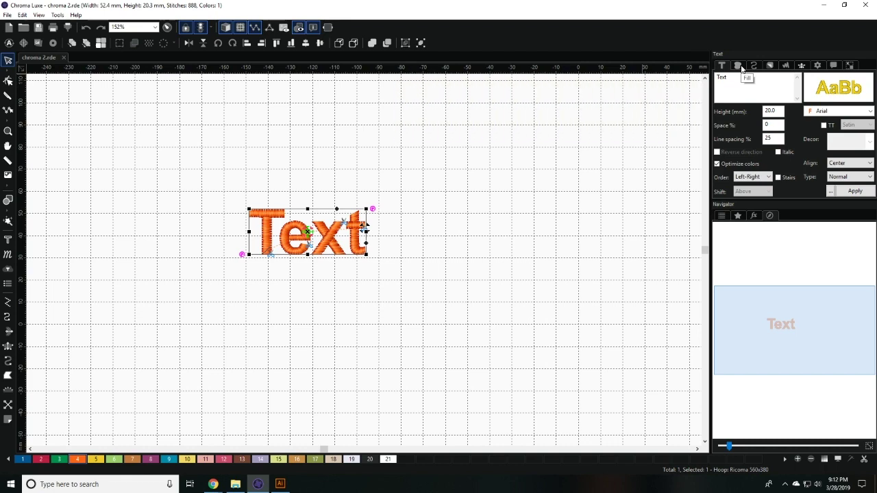
# Step: Lower the lettering's fill density from 0.5 to 0.3 mm and apply it
pyautogui.click(739, 66)
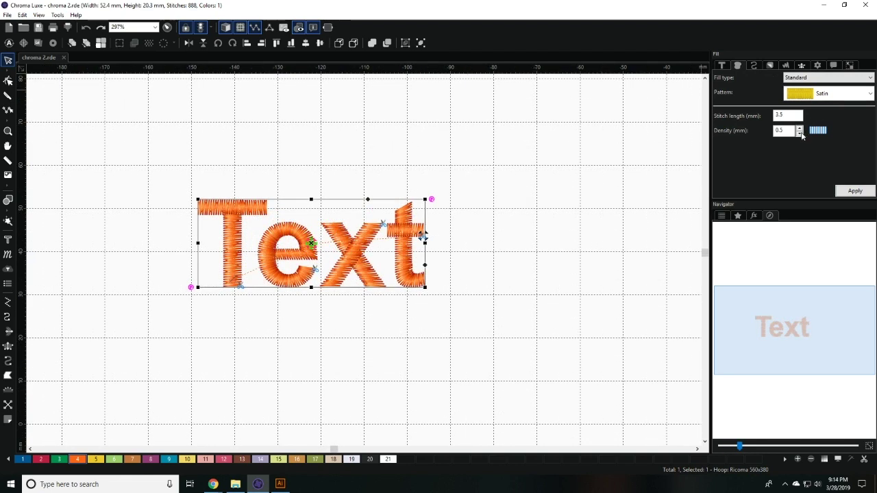
pyautogui.click(801, 133)
pyautogui.click(800, 133)
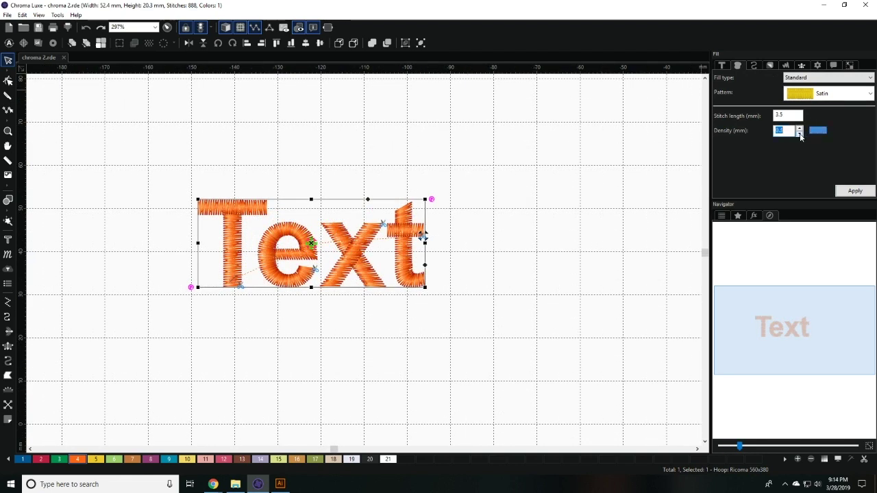
pyautogui.click(861, 194)
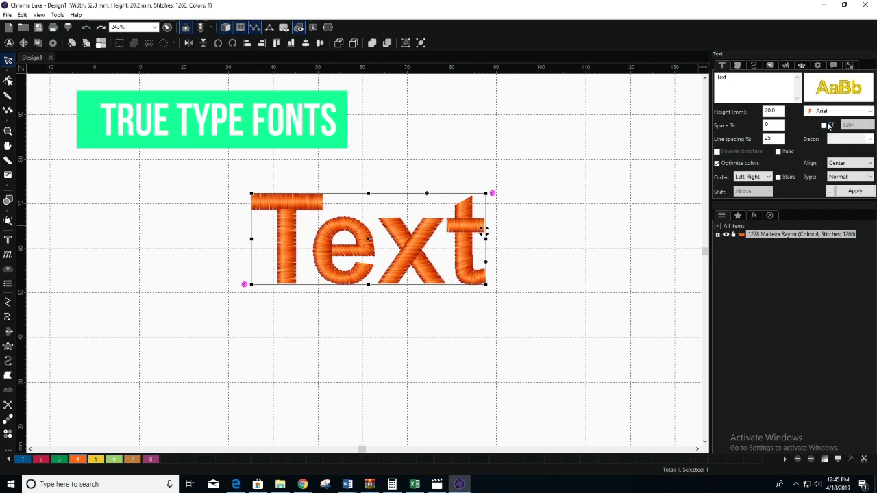
# Step: Switch the lettering to the TrueType font Modia-NonCommercial and apply it
pyautogui.click(825, 125)
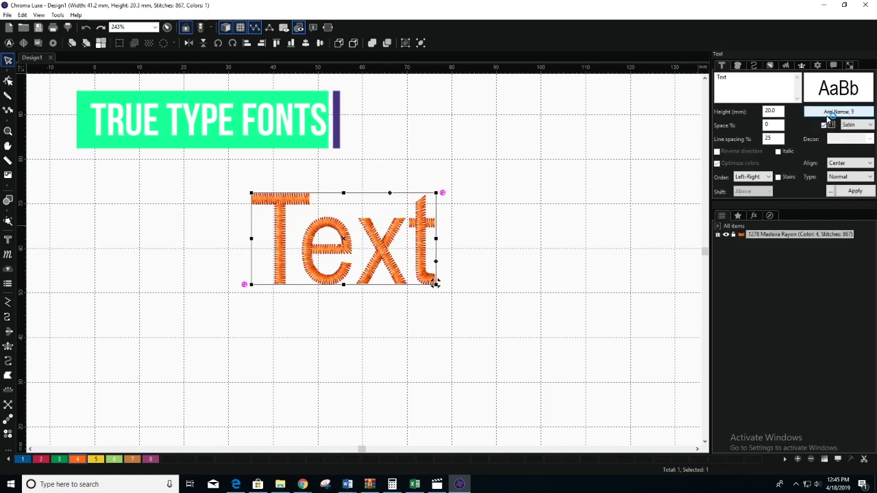
pyautogui.click(829, 111)
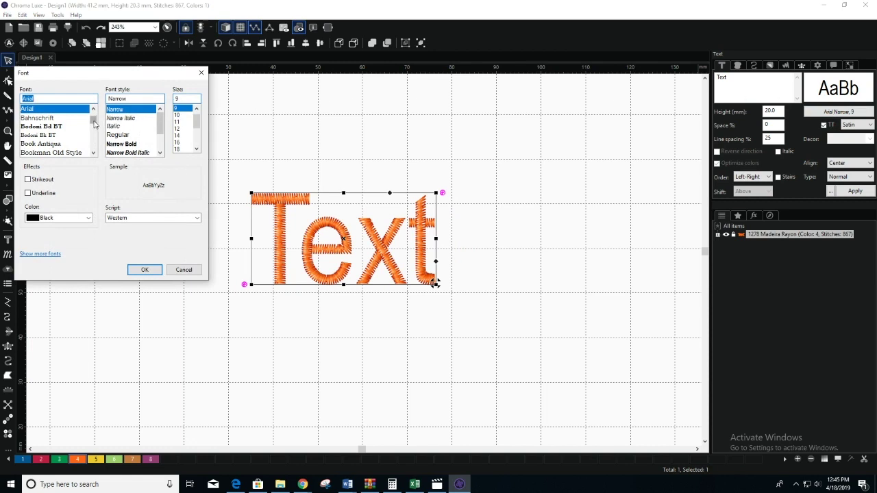
pyautogui.moveTo(94, 124); pyautogui.dragTo(94, 136)
pyautogui.click(55, 117)
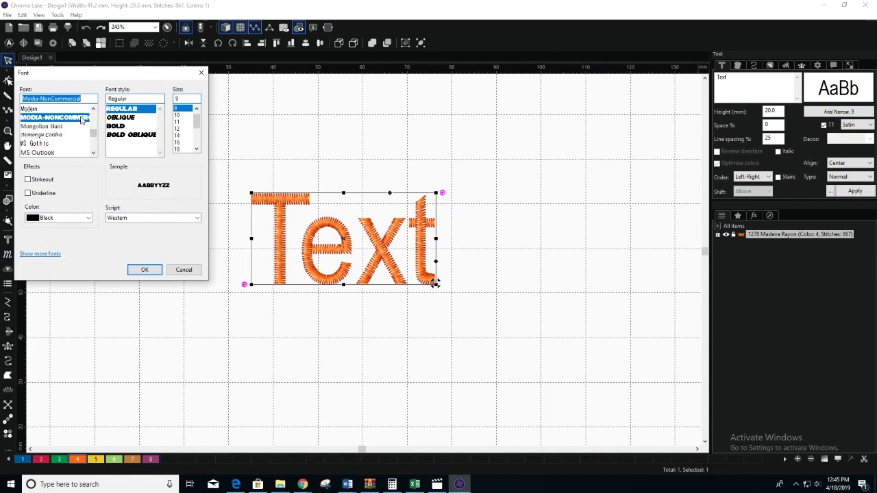
pyautogui.click(142, 269)
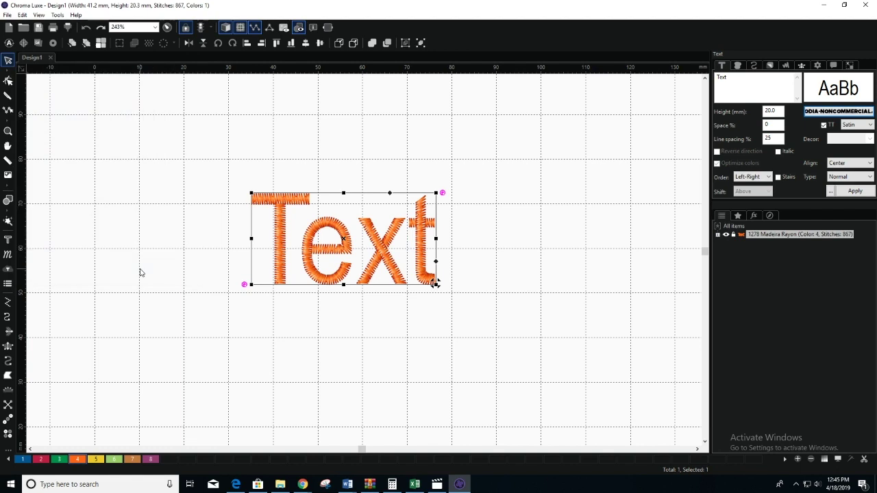
pyautogui.click(857, 191)
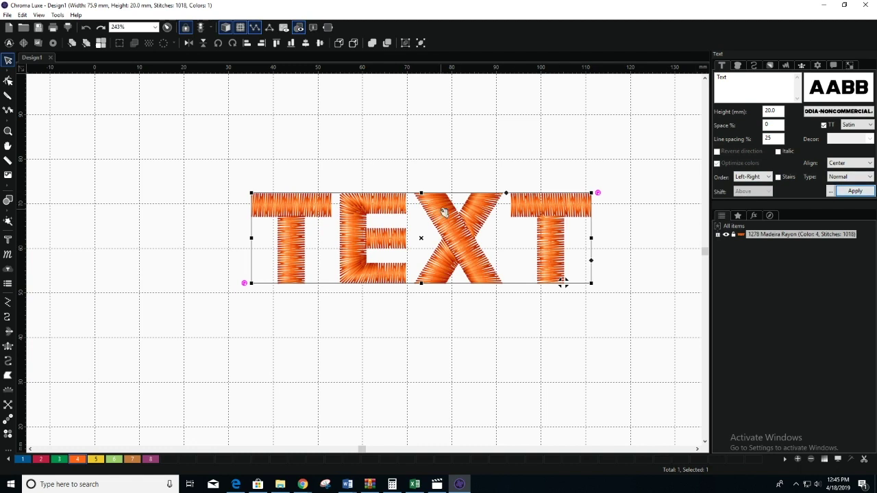
# Step: Convert the TEXT lettering to a manual object, then into separate outlines
pyautogui.rightClick(444, 213)
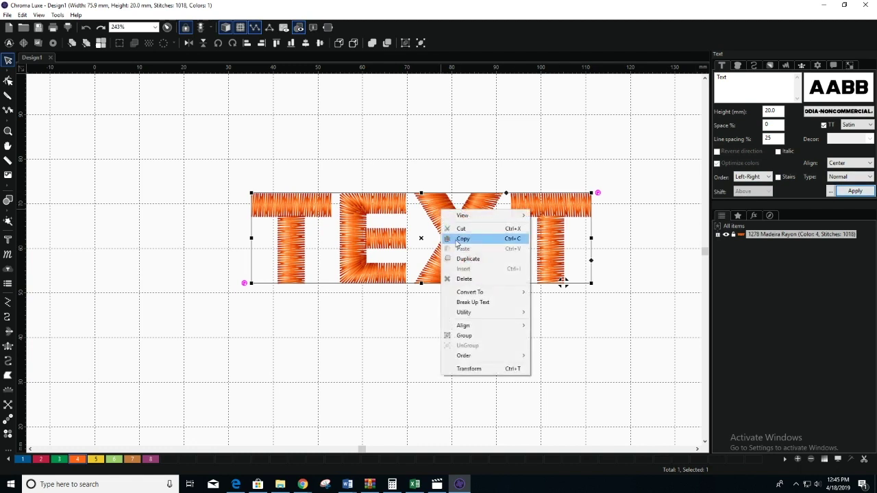
pyautogui.moveTo(482, 295)
pyautogui.click(552, 292)
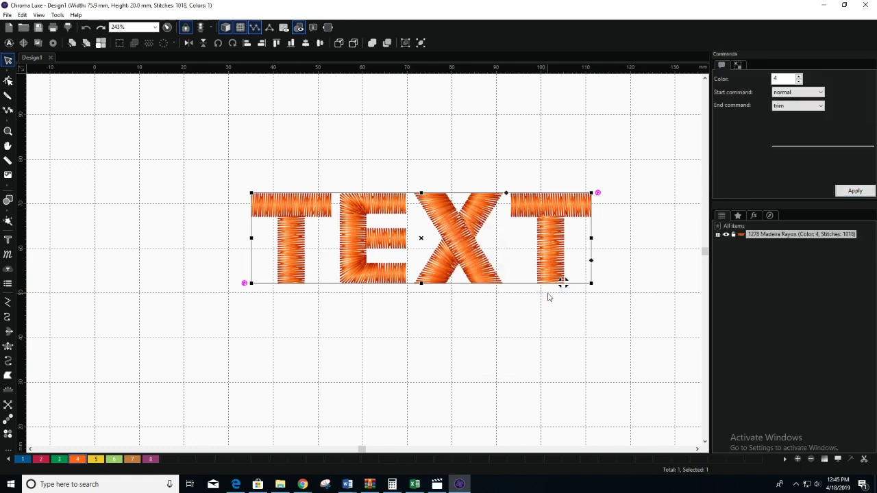
pyautogui.rightClick(457, 225)
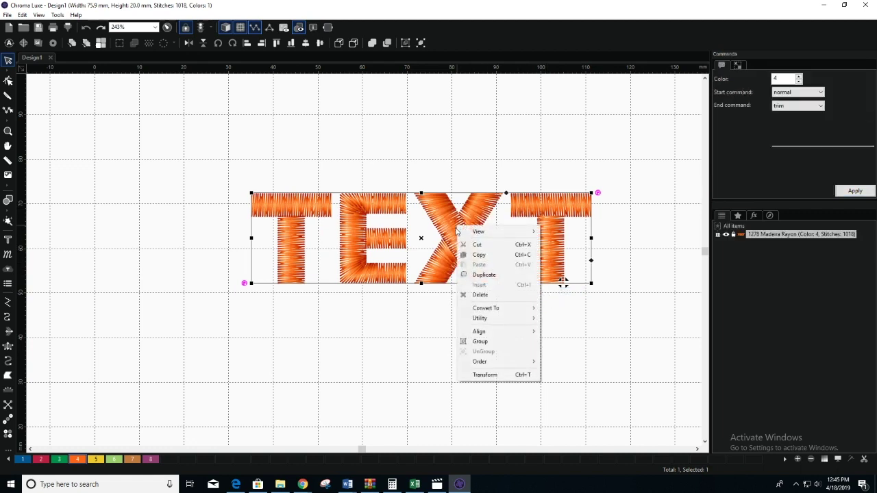
pyautogui.moveTo(501, 309)
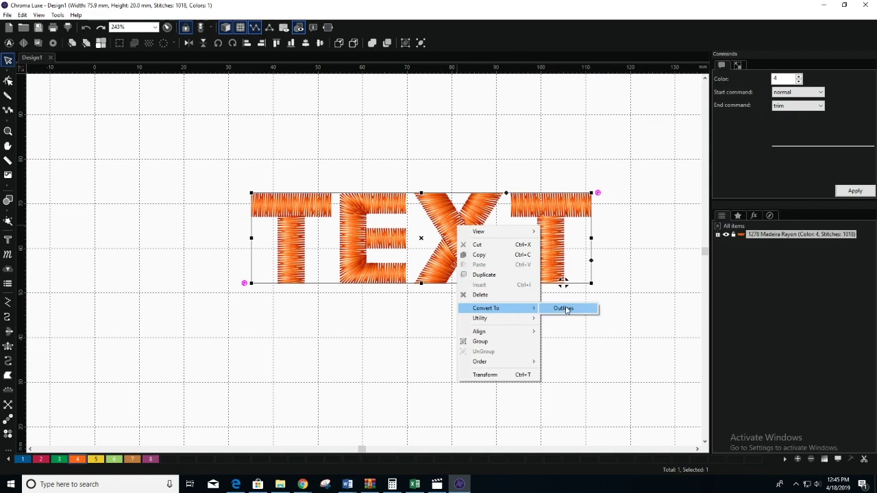
pyautogui.click(566, 309)
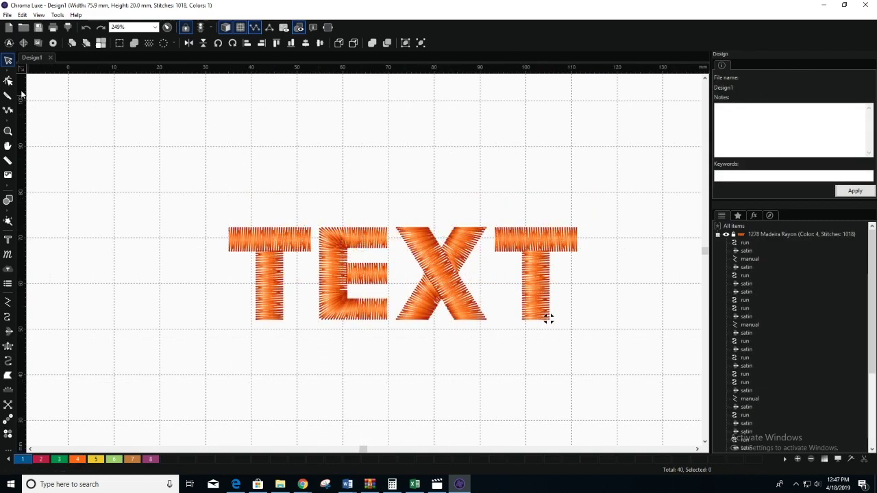
# Step: Add a new angle line across the last T's top bar
pyautogui.click(8, 81)
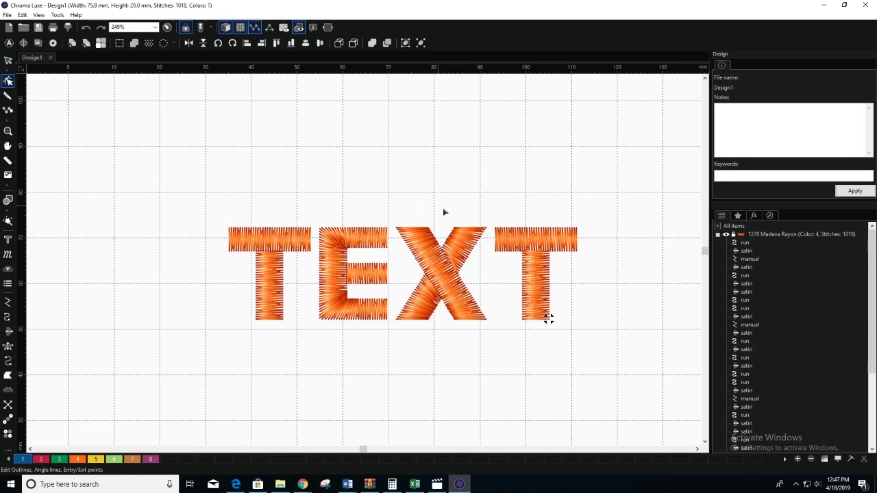
pyautogui.click(516, 239)
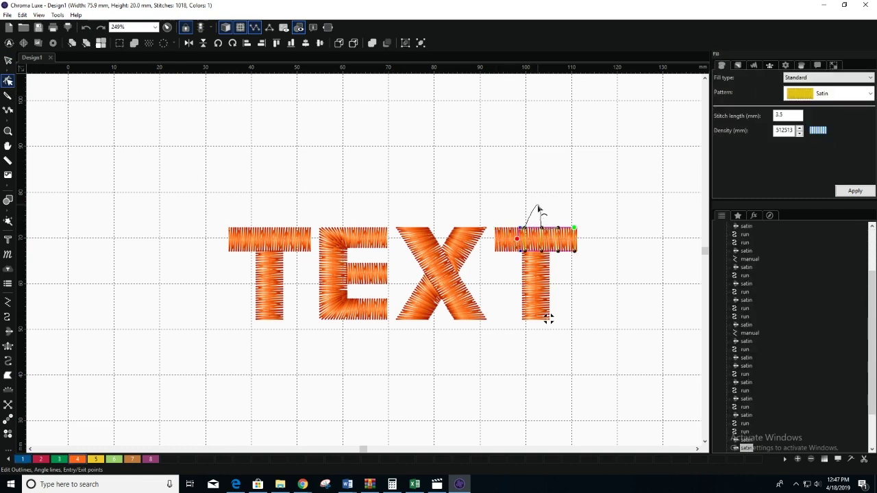
pyautogui.moveTo(538, 209); pyautogui.dragTo(580, 282)
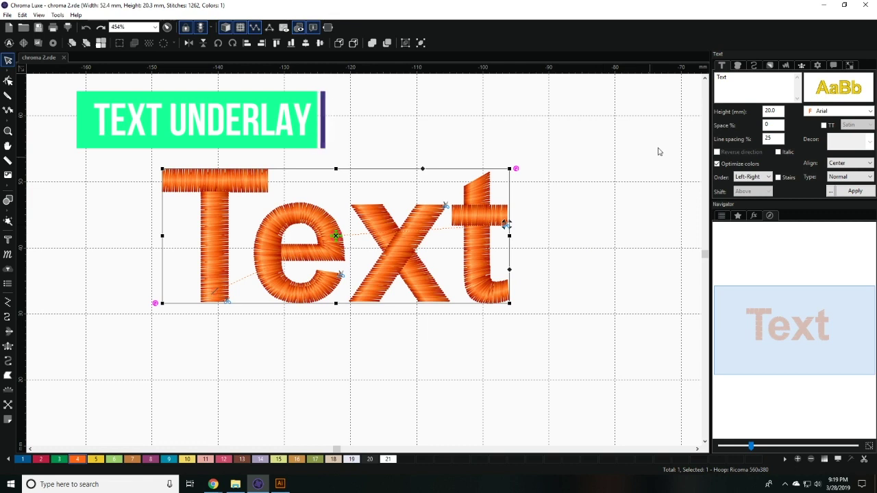
# Step: Give the lettering Contour underlay after briefly trying and unchecking Center Line
pyautogui.click(770, 65)
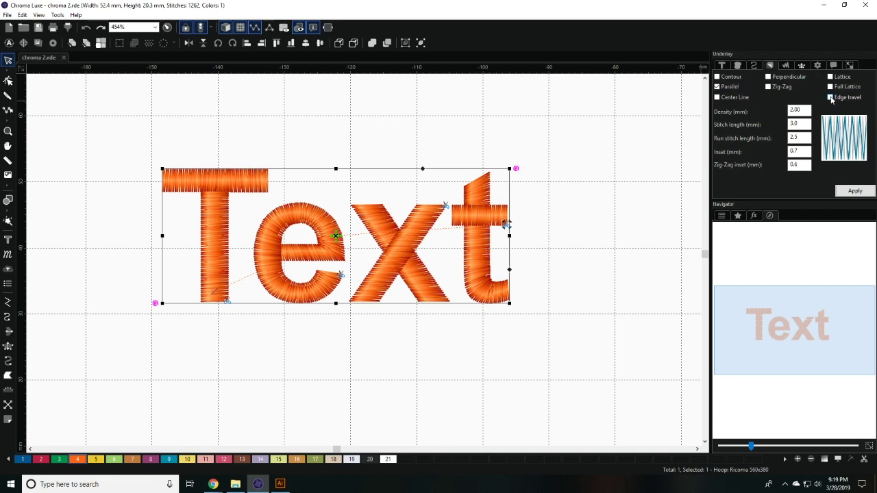
pyautogui.click(717, 98)
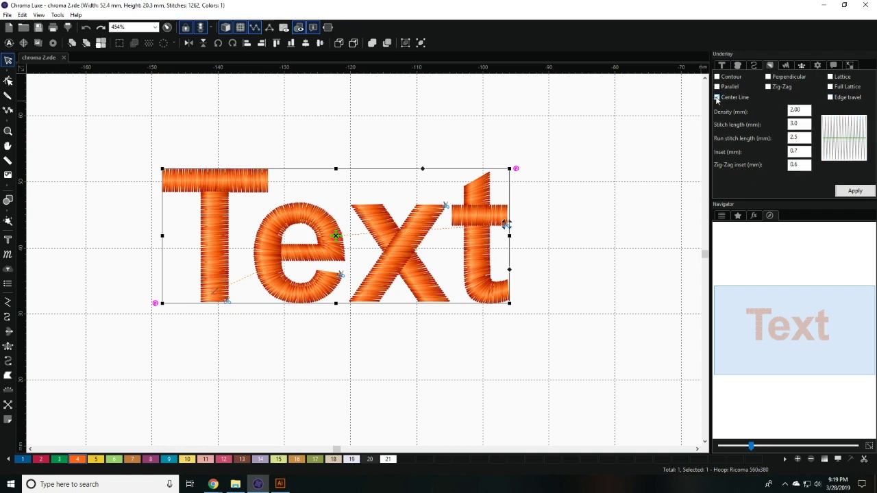
pyautogui.click(717, 98)
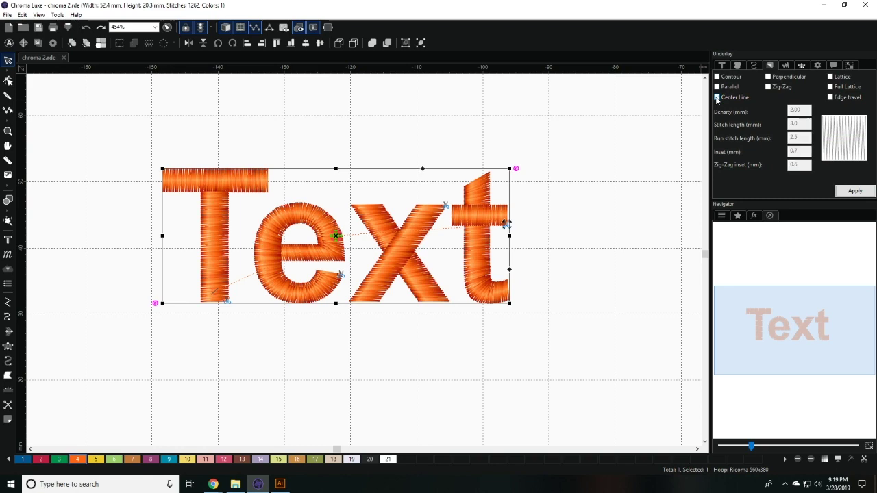
pyautogui.click(717, 77)
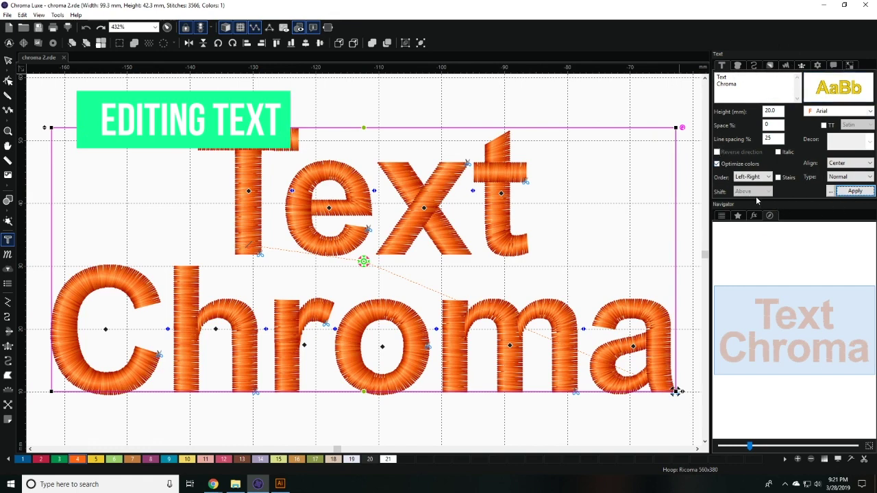
# Step: Test a 50 mm letter height and 20% letter spacing, undoing each
pyautogui.doubleClick(765, 113)
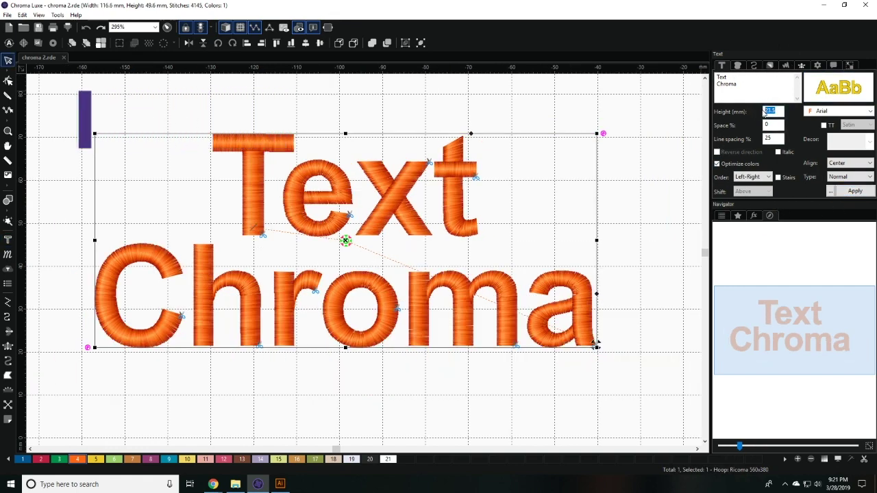
pyautogui.write('50')
pyautogui.click(854, 191)
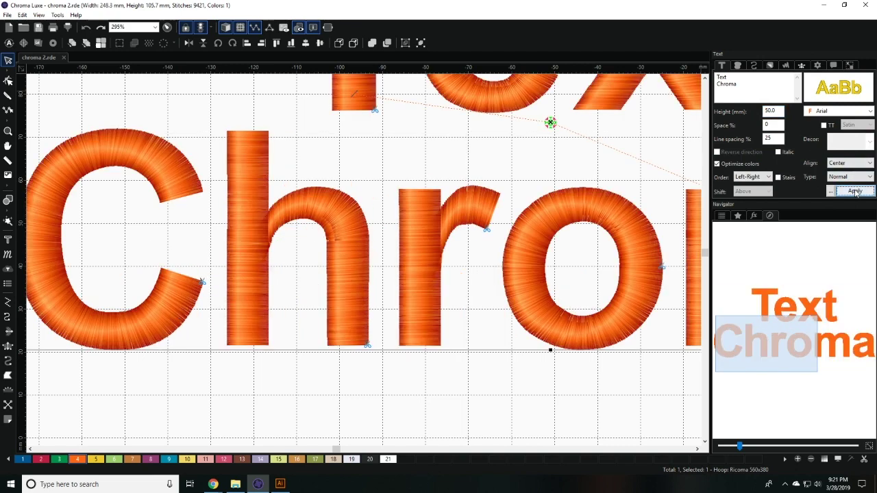
pyautogui.hotkey('ctrl', 'z')
pyautogui.click(765, 125)
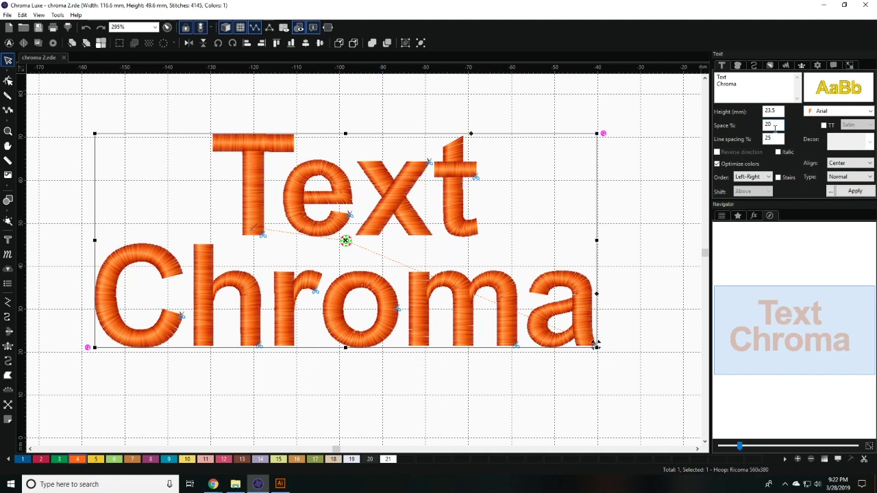
pyautogui.click(857, 192)
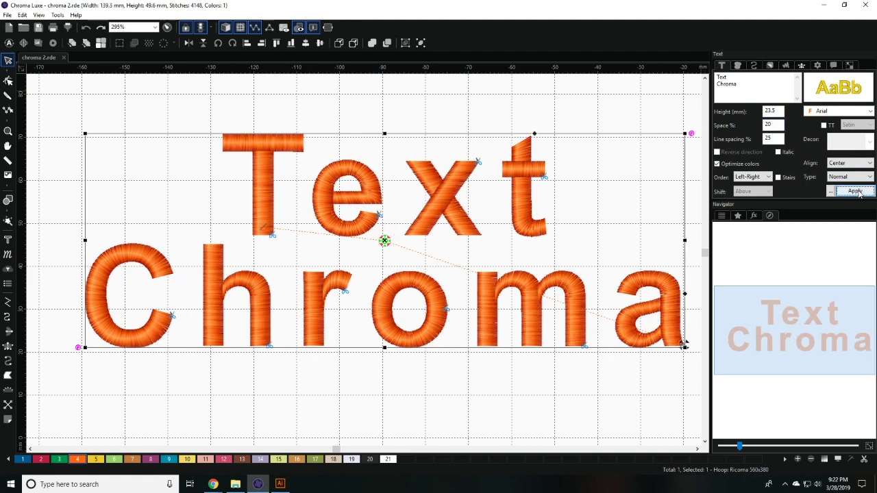
pyautogui.hotkey('ctrl', 'z')
# Step: Set the line spacing to 150% after trying and undoing 50%
pyautogui.click(767, 139)
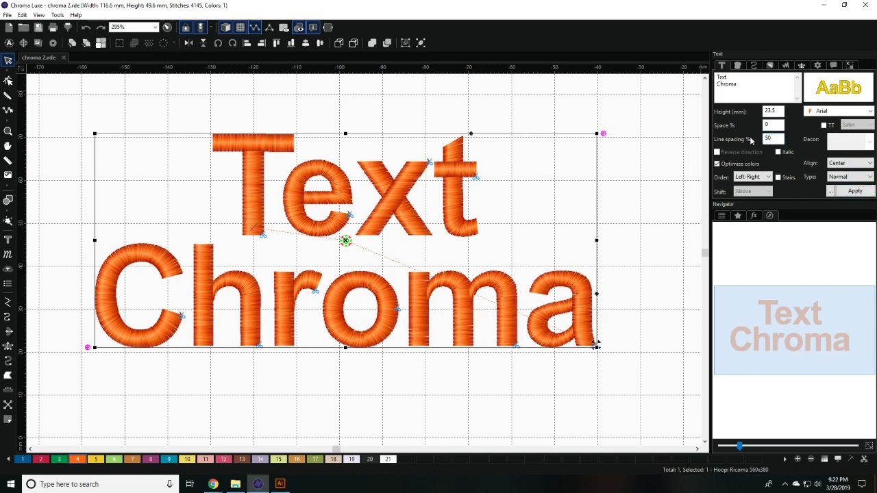
pyautogui.click(853, 192)
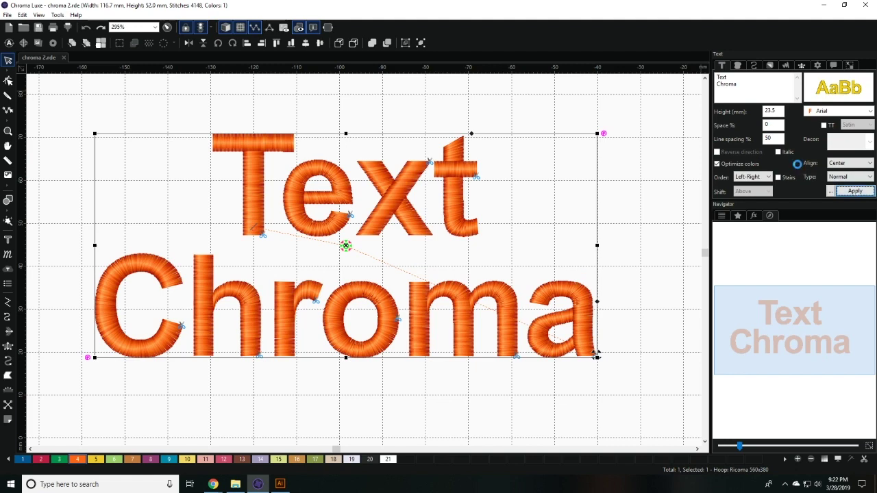
pyautogui.hotkey('ctrl', 'z')
pyautogui.hotkey('ctrl', 'y')
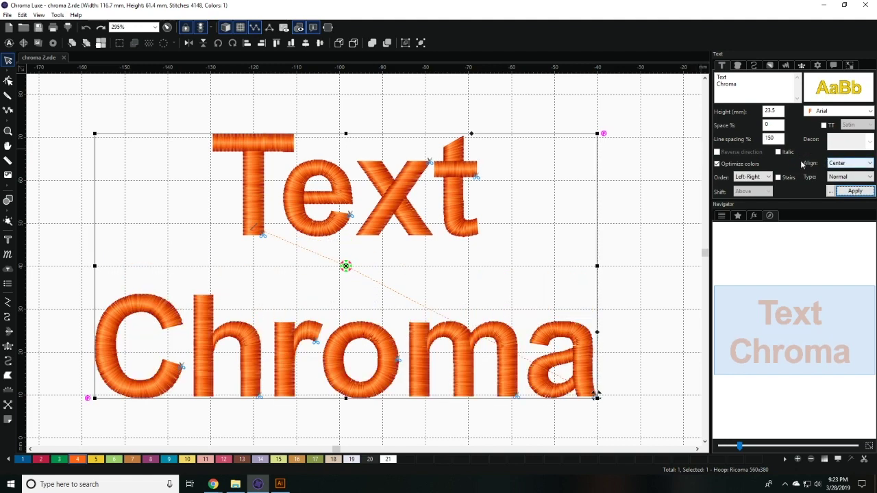
pyautogui.click(721, 217)
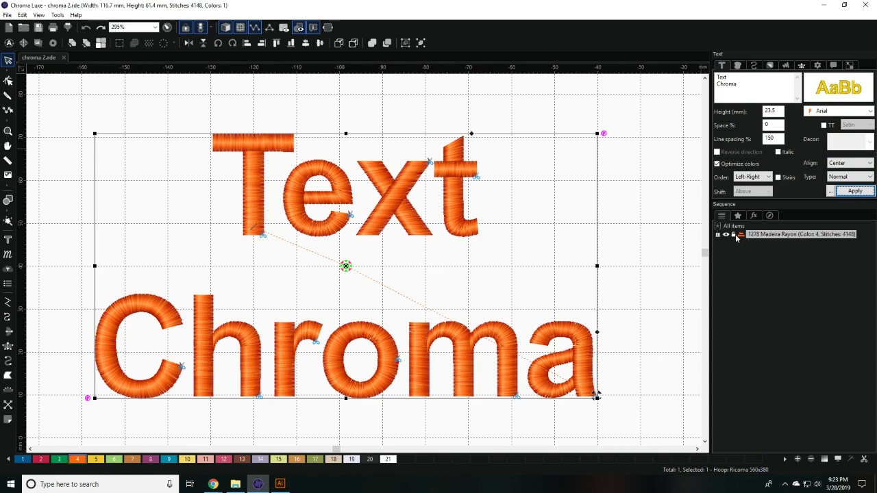
pyautogui.moveTo(742, 237)
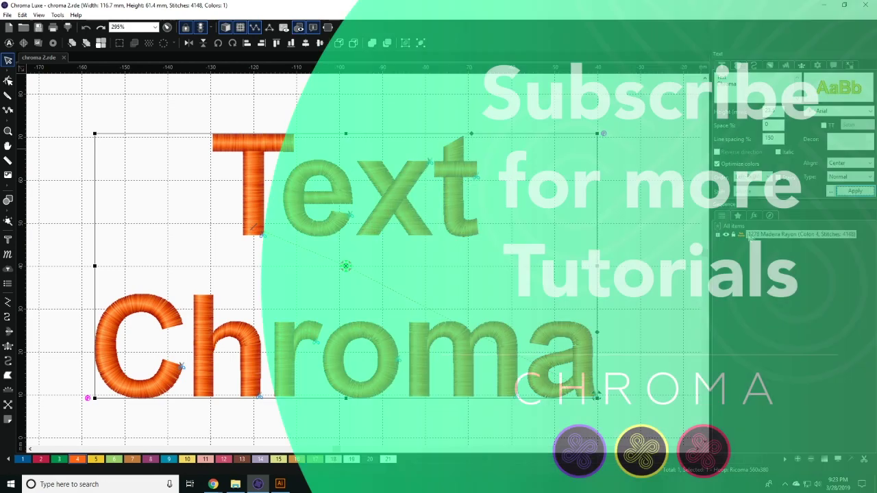